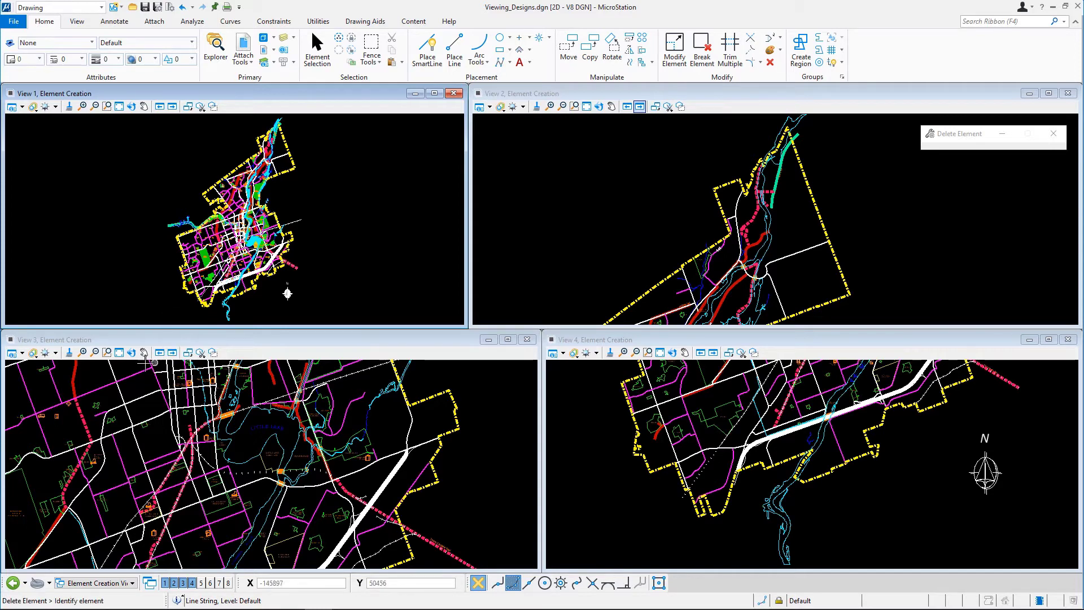
# Open View Attributes with Ctrl+B and point it at View 3.
pyautogui.click(13, 354)
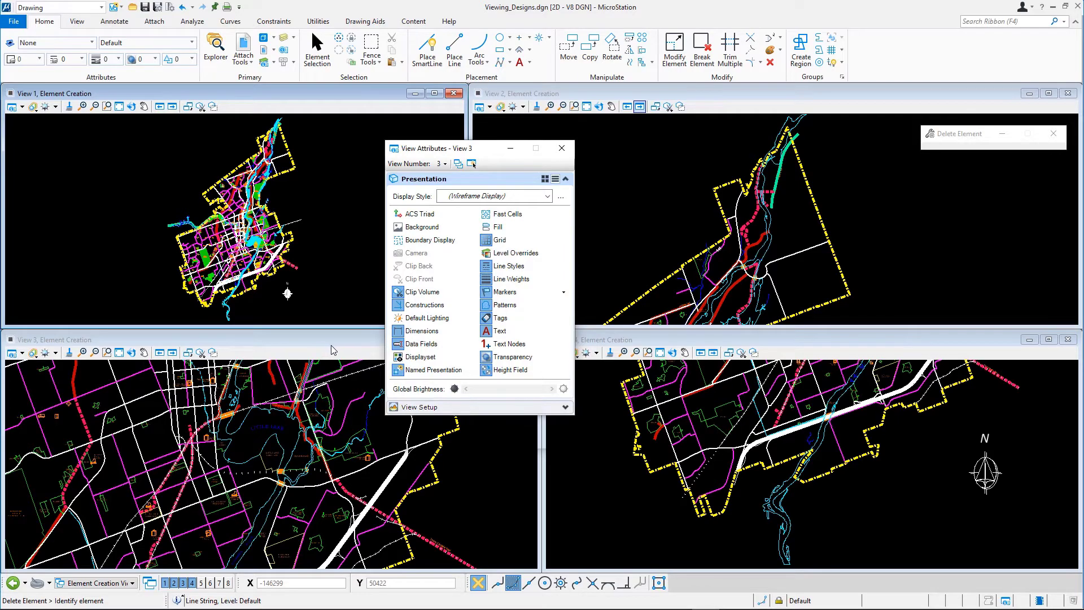
pyautogui.hotkey('ctrl', 'b')
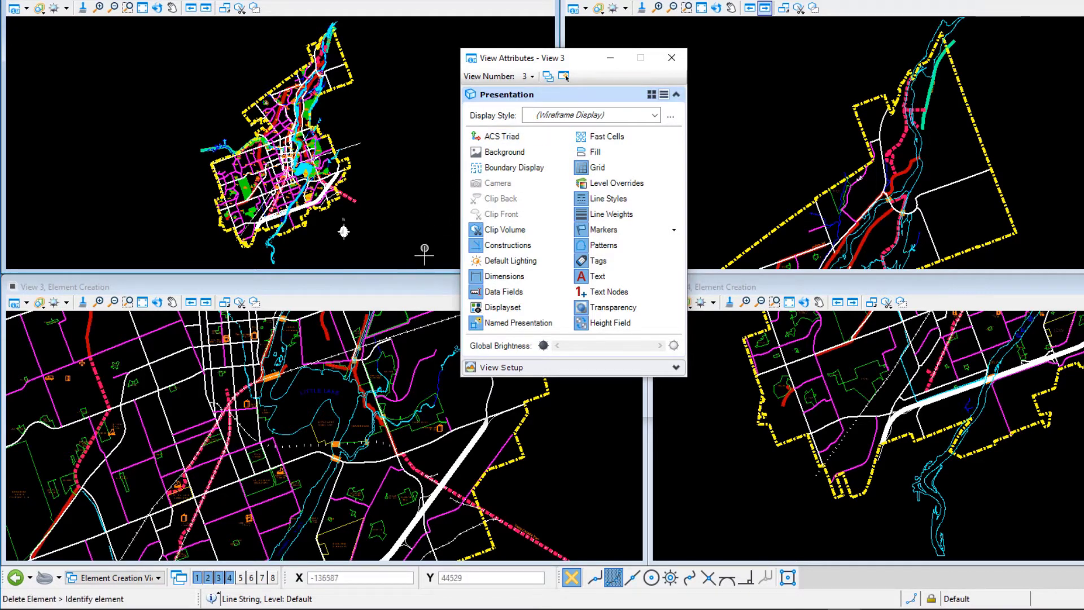
pyautogui.click(426, 289)
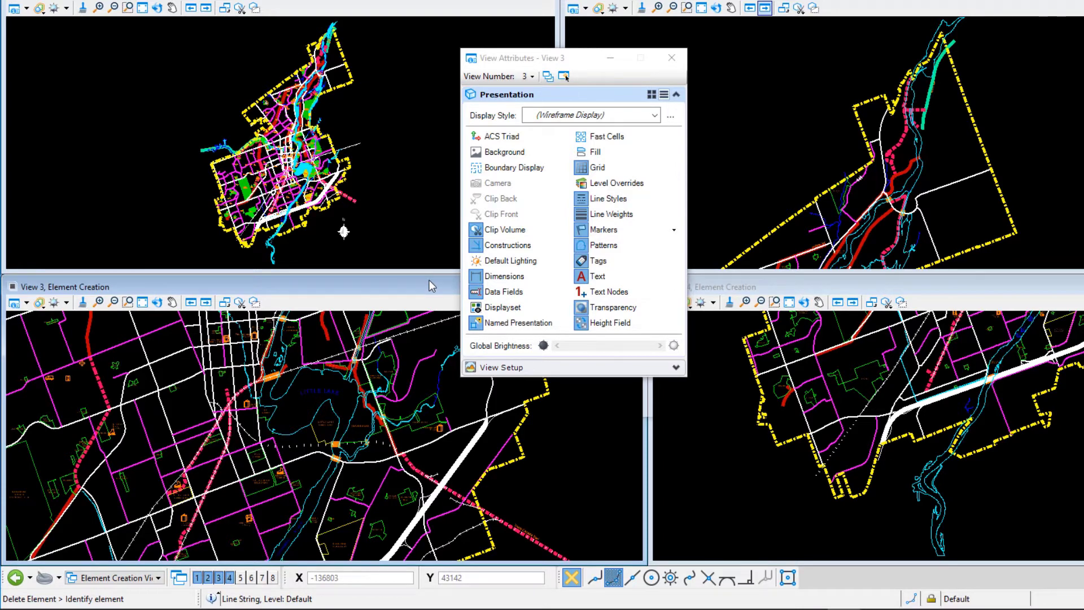
# Turn on Fill in View 3's attributes and apply it to all open views.
pyautogui.click(598, 158)
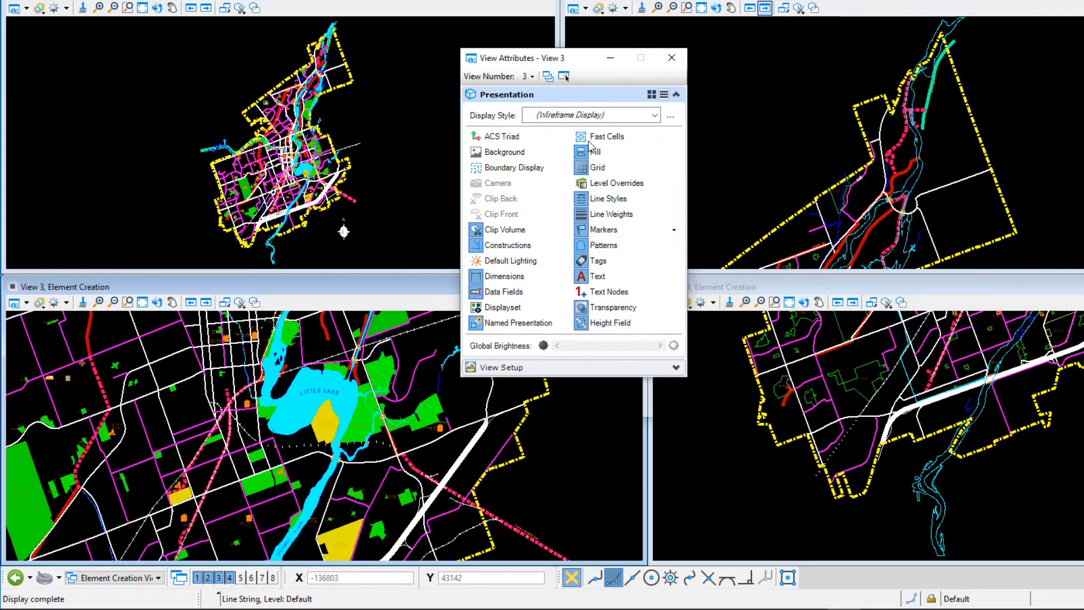
pyautogui.click(548, 76)
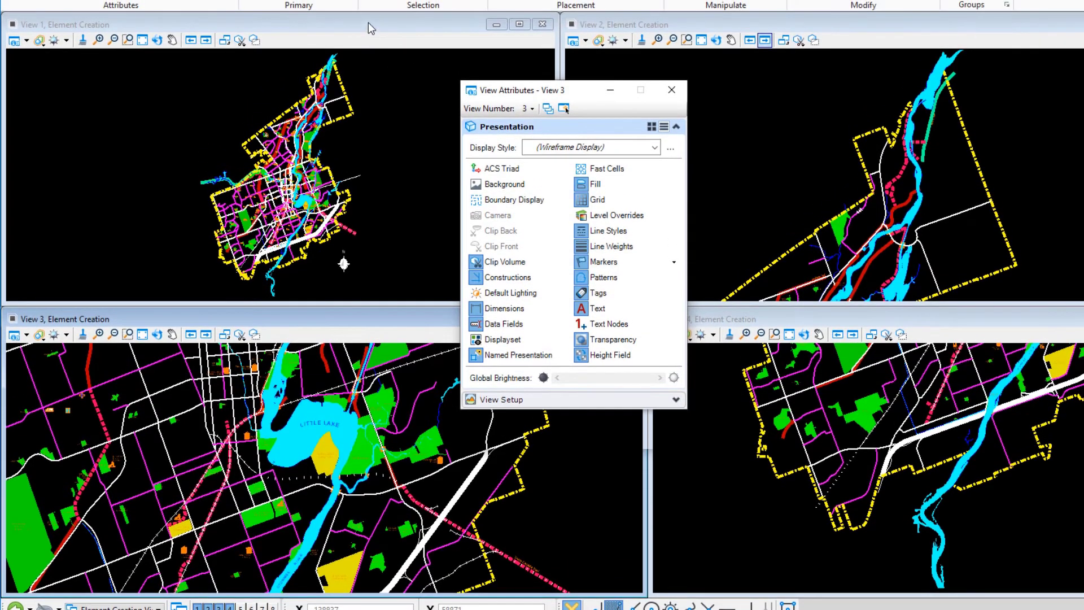
# Turn off Line Weights in View 1 and Text display in View 3.
pyautogui.click(367, 23)
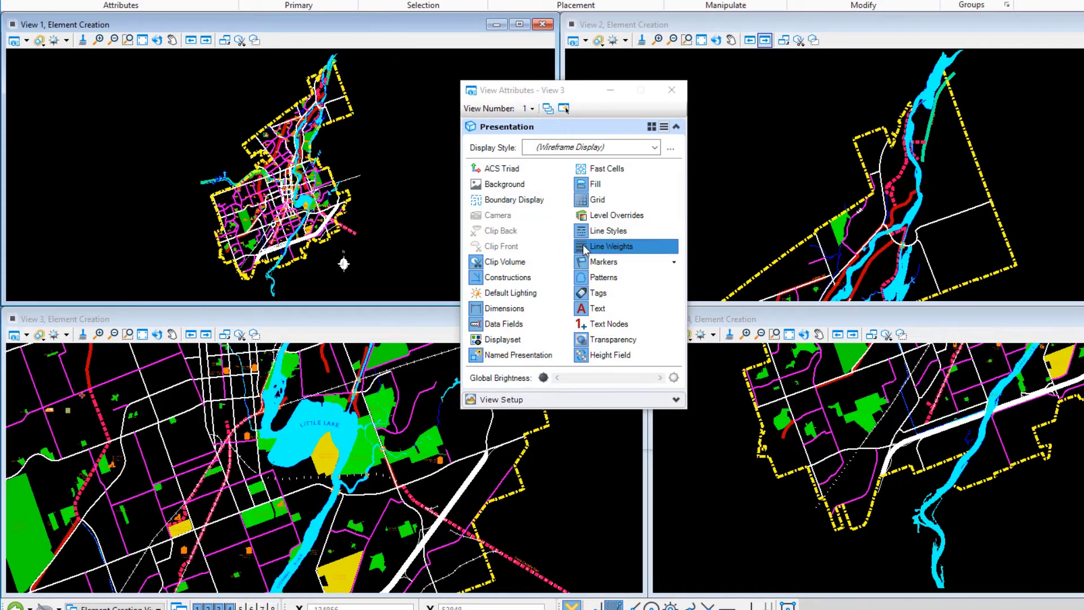
pyautogui.click(583, 249)
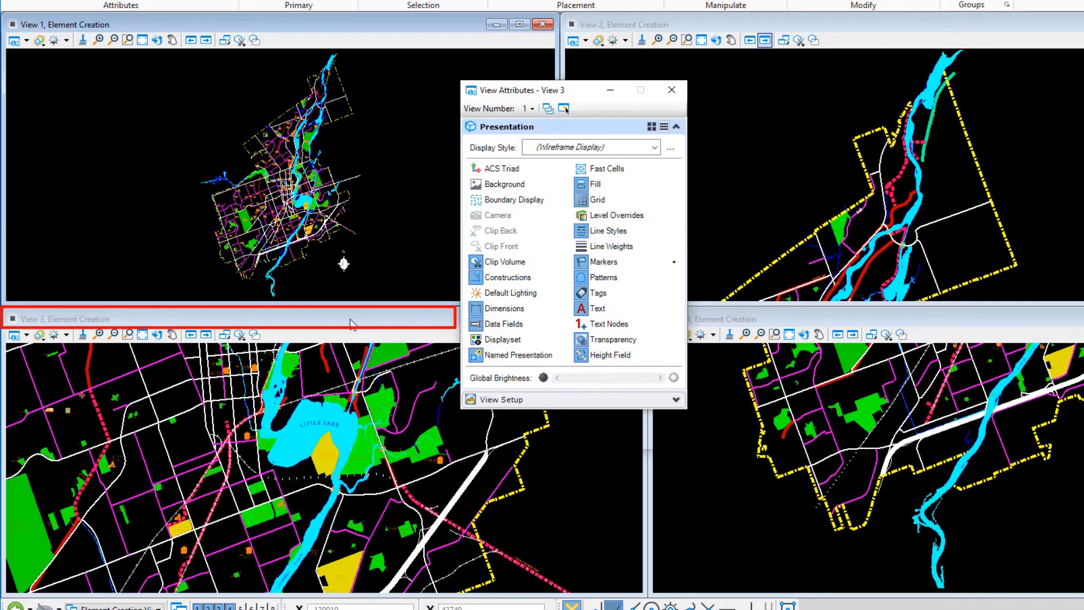
pyautogui.click(352, 323)
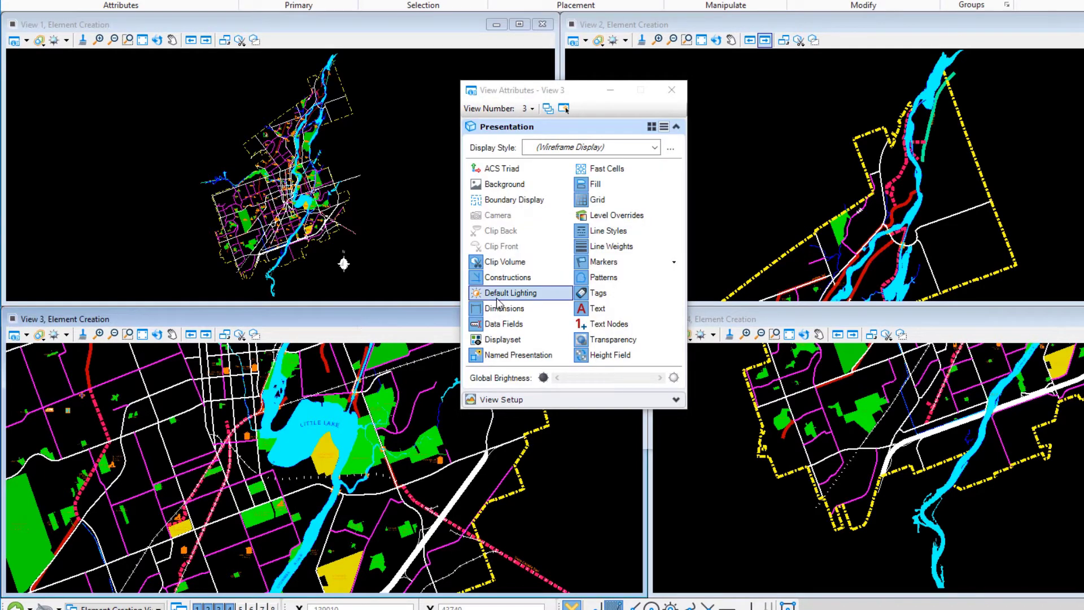
pyautogui.click(606, 310)
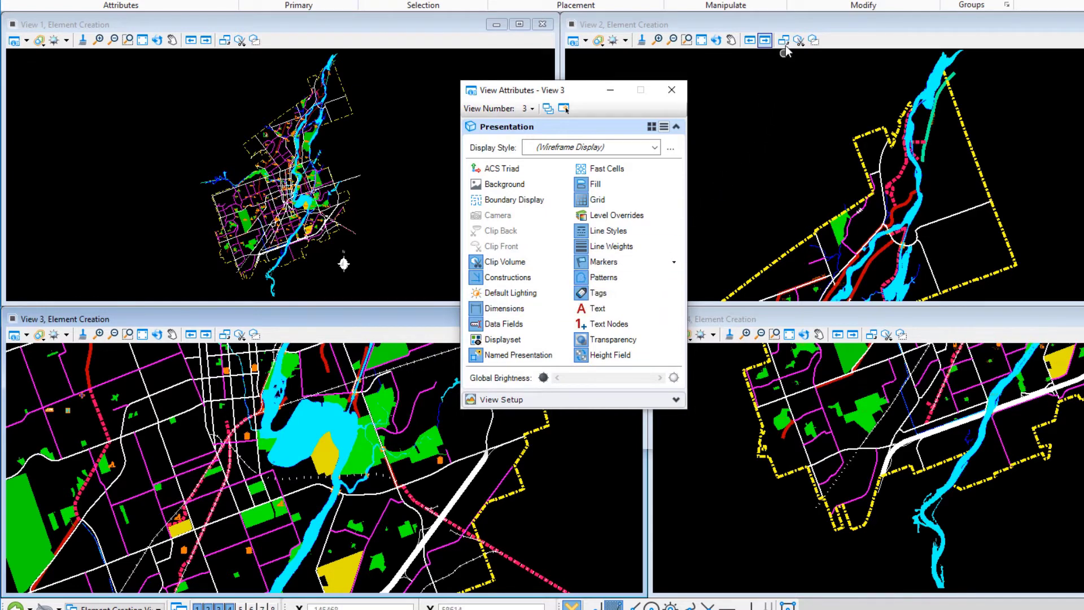
# Target View 2 and apply its attributes to all open views.
pyautogui.click(791, 26)
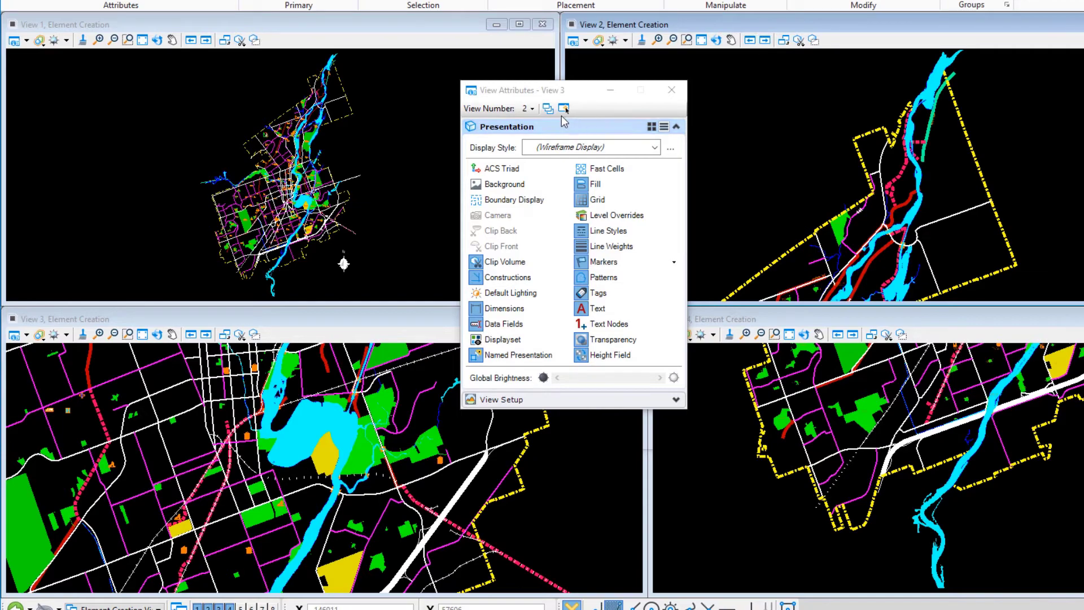
pyautogui.click(549, 110)
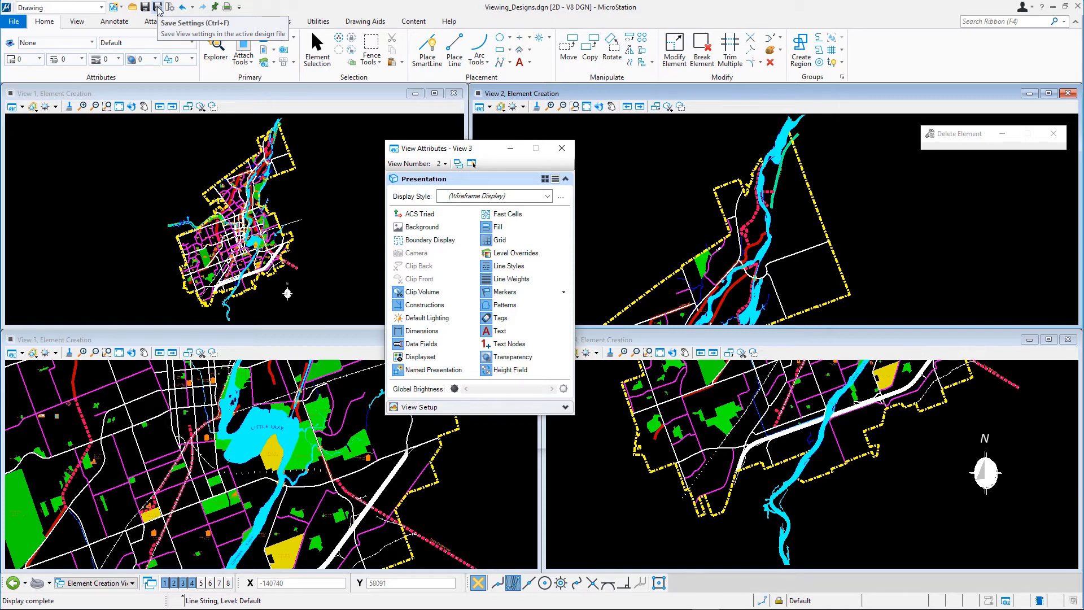
# Save settings and switch View 2's model from Element Creation to Default.
pyautogui.click(159, 10)
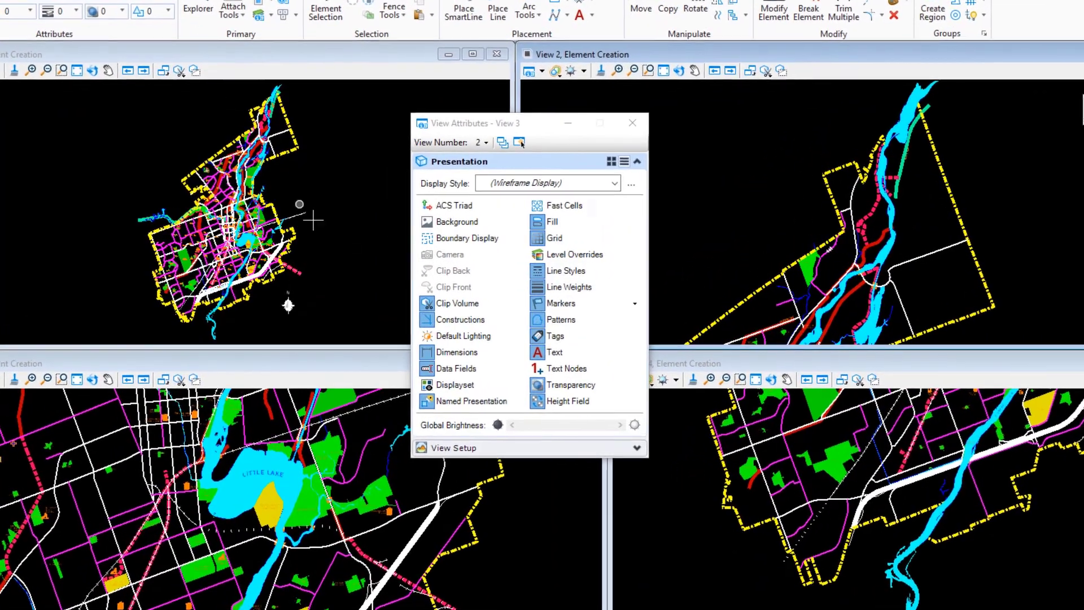
pyautogui.click(638, 450)
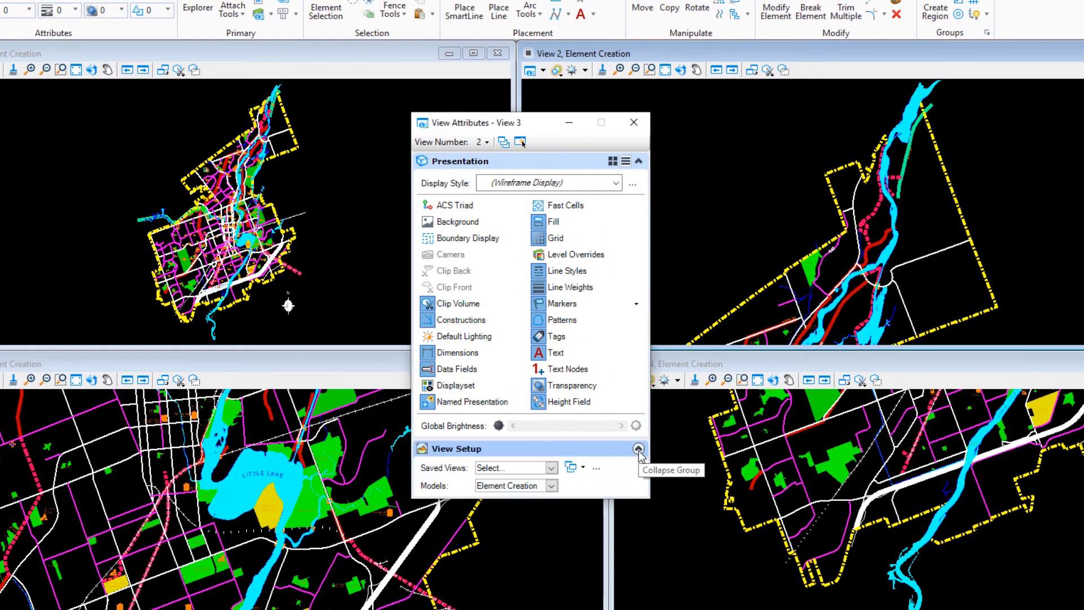
pyautogui.click(552, 486)
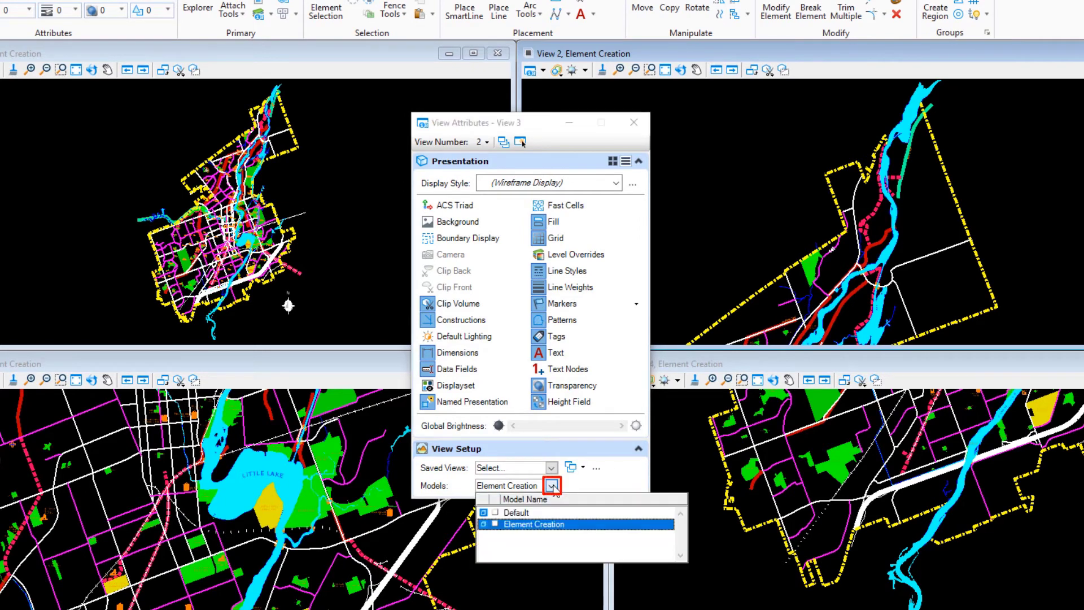
pyautogui.click(523, 514)
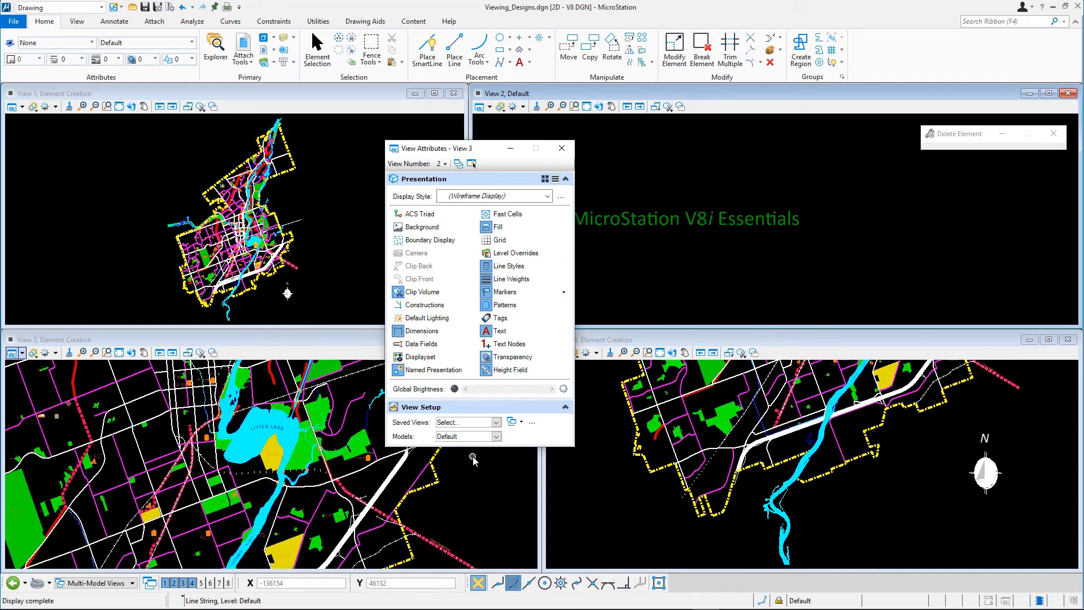